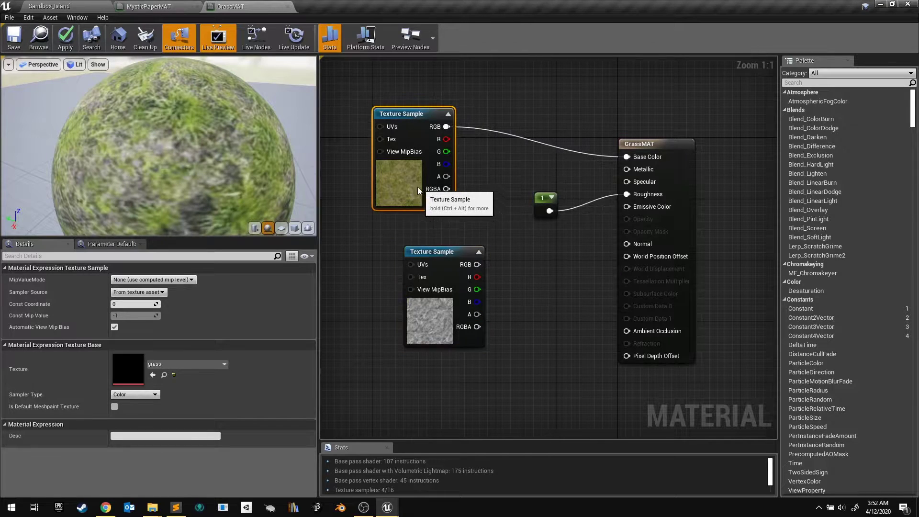
# Line up the two texture samples, move the roughness constant closer to the output, and create Add, Multiply and Lerp nodes
pyautogui.moveTo(444, 340); pyautogui.dragTo(412, 323)
pyautogui.moveTo(540, 200); pyautogui.dragTo(590, 184)
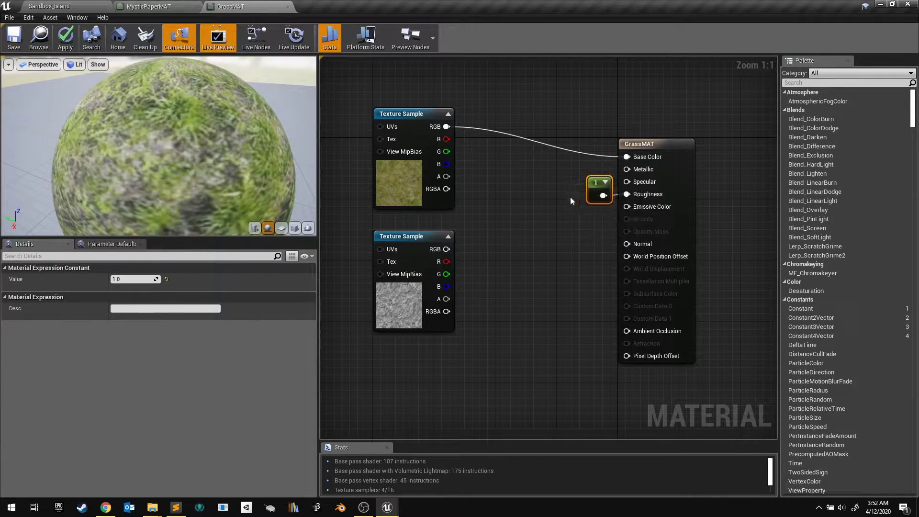
pyautogui.click(496, 152)
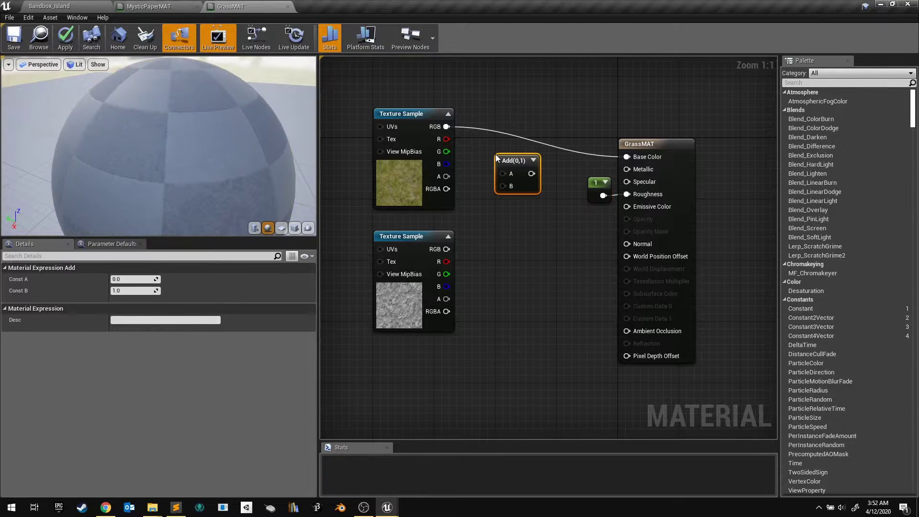
pyautogui.click(497, 207)
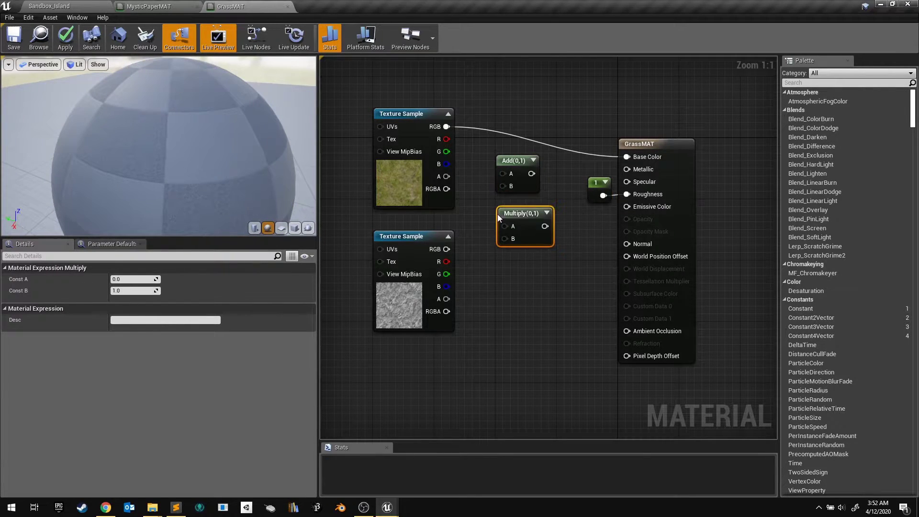
pyautogui.click(497, 259)
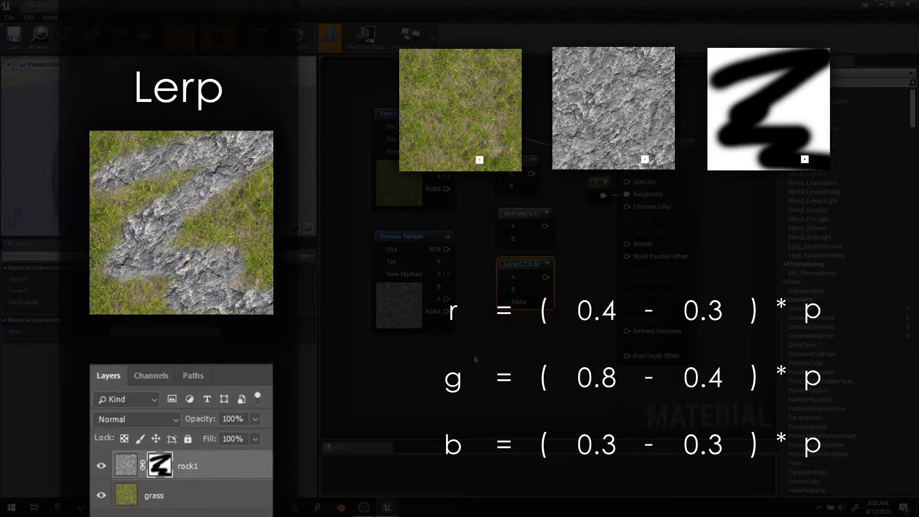
# Connect the grass and rock textures' RGB outputs to the Add node and preview its result through Base Color
pyautogui.moveTo(446, 127); pyautogui.dragTo(454, 249)
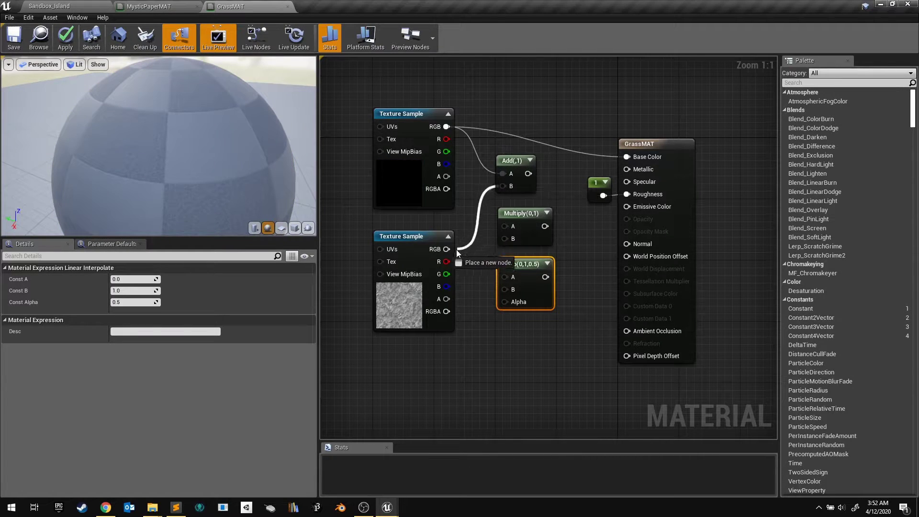
pyautogui.moveTo(523, 173); pyautogui.dragTo(625, 158)
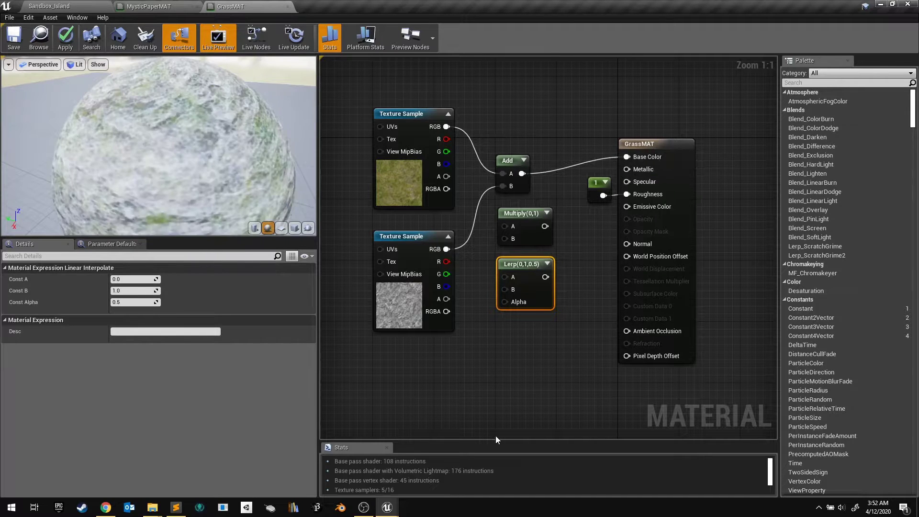
pyautogui.moveTo(228, 155); pyautogui.dragTo(268, 153)
# Connect both textures' RGB outputs to the Multiply node and to Lerp inputs A and B, and preview Multiply through Base Color
pyautogui.moveTo(447, 127); pyautogui.dragTo(445, 248)
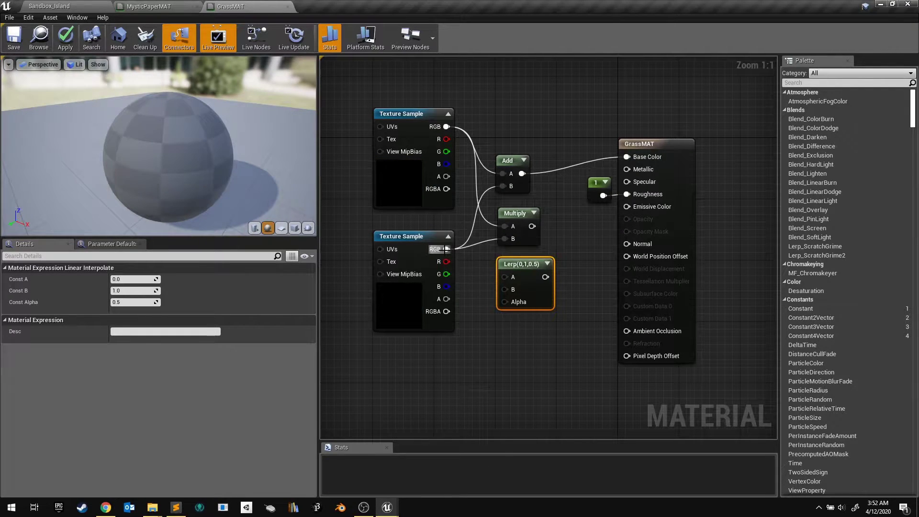
pyautogui.moveTo(532, 226); pyautogui.dragTo(626, 156)
pyautogui.moveTo(251, 165); pyautogui.dragTo(214, 153)
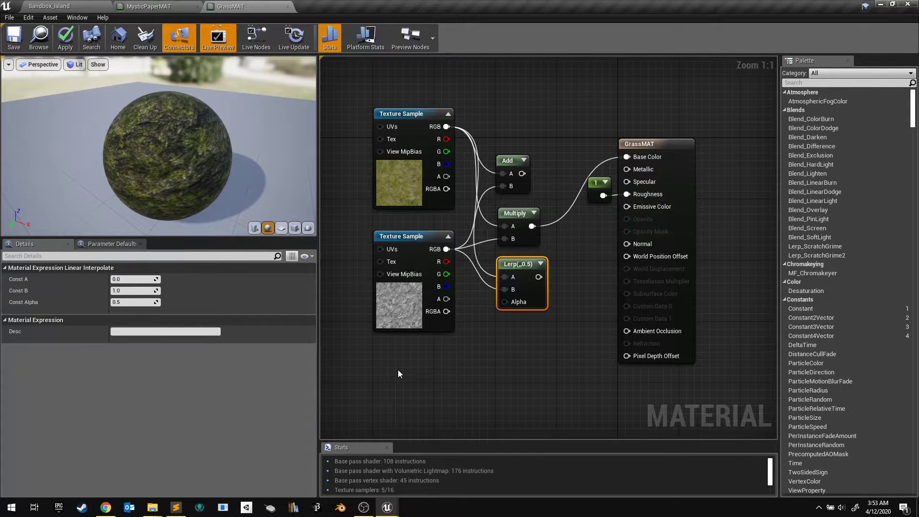
# Create a third texture sample below the rock texture and assign it the perlin1 texture
pyautogui.press('t')
pyautogui.click(398, 369)
pyautogui.moveTo(398, 371); pyautogui.dragTo(374, 347)
pyautogui.click(176, 364)
pyautogui.scroll(-5, 291, 308)
pyautogui.click(211, 262)
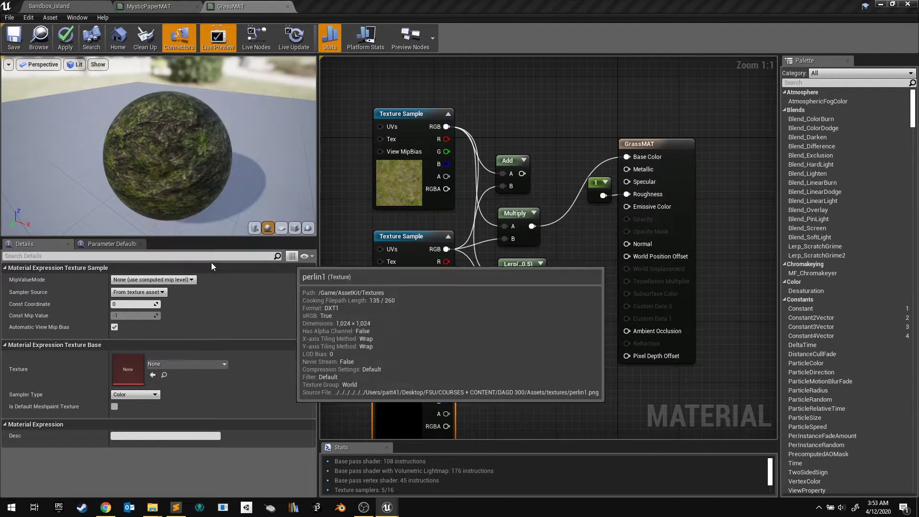
pyautogui.click(342, 368)
# Connect the perlin1 red channel to the Lerp's Alpha and the Lerp to Base Color, and delete the Add and Multiply nodes
pyautogui.moveTo(446, 376); pyautogui.dragTo(627, 157)
pyautogui.moveTo(501, 129); pyautogui.dragTo(532, 218)
pyautogui.press('Delete')
pyautogui.moveTo(153, 180); pyautogui.dragTo(113, 128)
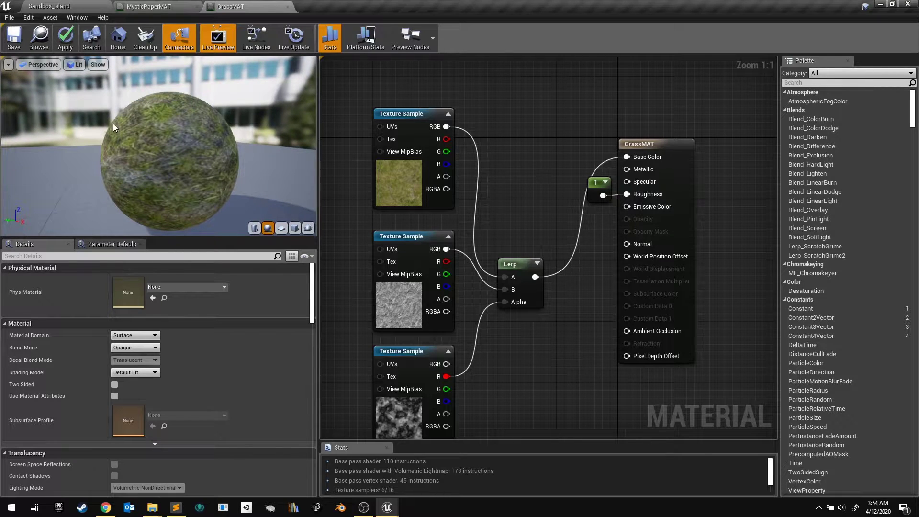
# Insert a CheapContrast node between the perlin1 red channel and the Lerp's Alpha input
pyautogui.scroll(6, 167, 138)
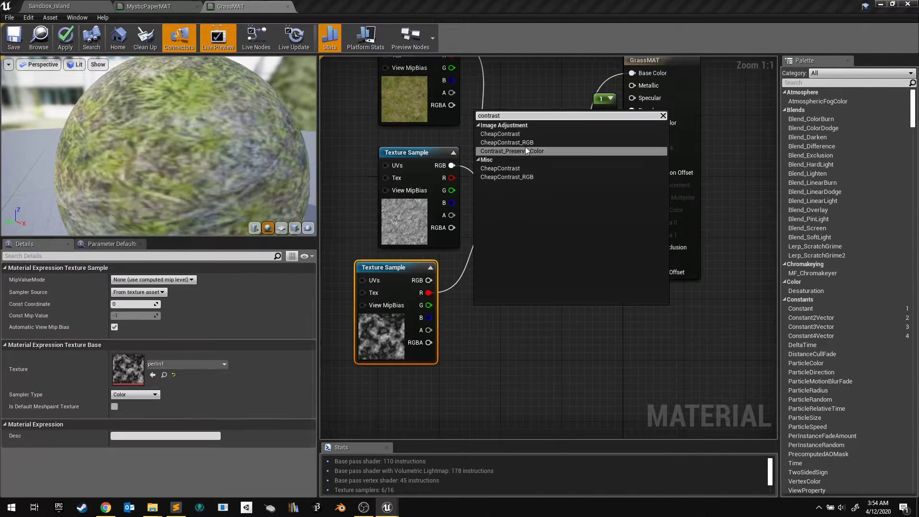
pyautogui.click(502, 133)
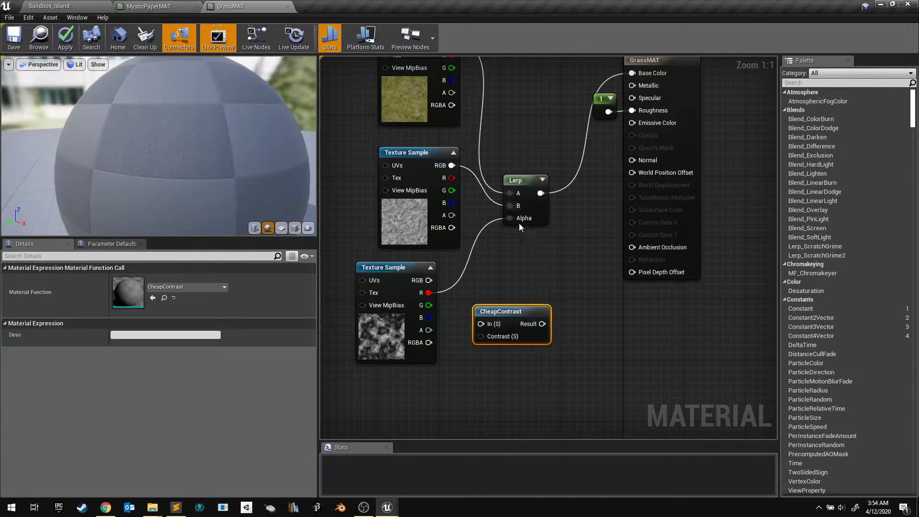
pyautogui.moveTo(429, 293); pyautogui.dragTo(481, 322)
pyautogui.moveTo(542, 324); pyautogui.dragTo(510, 218)
# Rearrange the perlin1 and CheapContrast nodes and connect a new constant of 10 to the Contrast input
pyautogui.moveTo(484, 411); pyautogui.dragTo(544, 414, button='right')
pyautogui.moveTo(457, 271); pyautogui.dragTo(403, 272)
pyautogui.moveTo(557, 315); pyautogui.dragTo(494, 293)
pyautogui.press('1')
pyautogui.click(478, 367)
pyautogui.moveTo(493, 387); pyautogui.dragTo(472, 323)
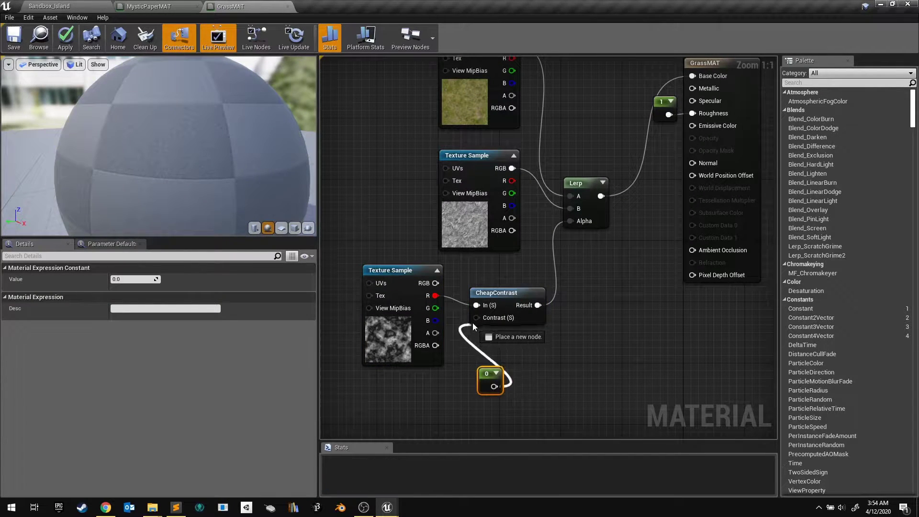
pyautogui.moveTo(472, 323); pyautogui.dragTo(475, 317)
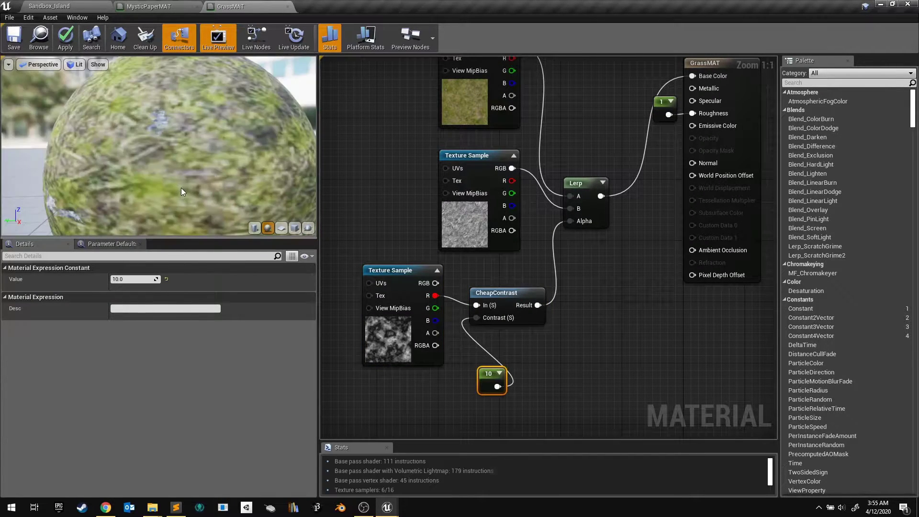
pyautogui.moveTo(181, 188)
pyautogui.mouseDown()
pyautogui.moveTo(150, 187)
pyautogui.moveTo(191, 189)
pyautogui.mouseUp()
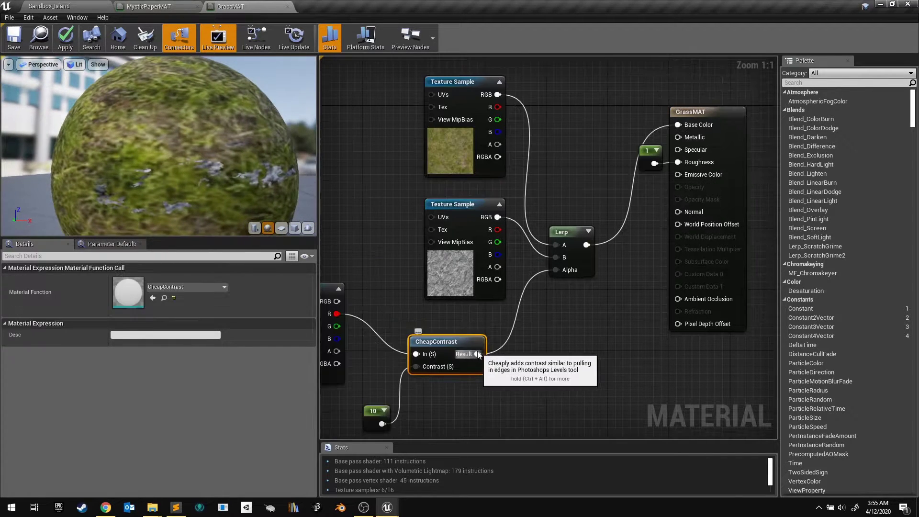
# Insert an Add node summing perlin1's red channel with itself, preview the CheapContrast mask in Base Color, and reconnect the Lerp
pyautogui.moveTo(477, 354); pyautogui.dragTo(679, 125)
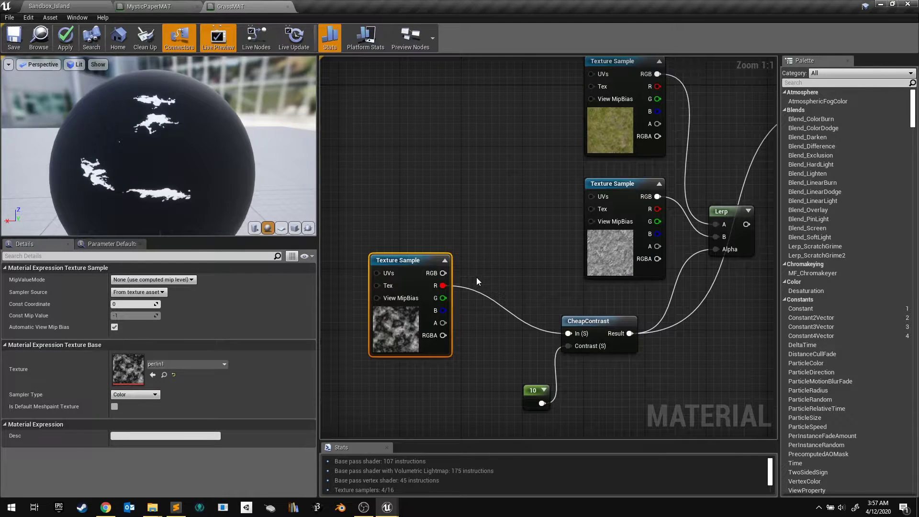
pyautogui.click(485, 279)
pyautogui.moveTo(442, 285); pyautogui.dragTo(568, 334)
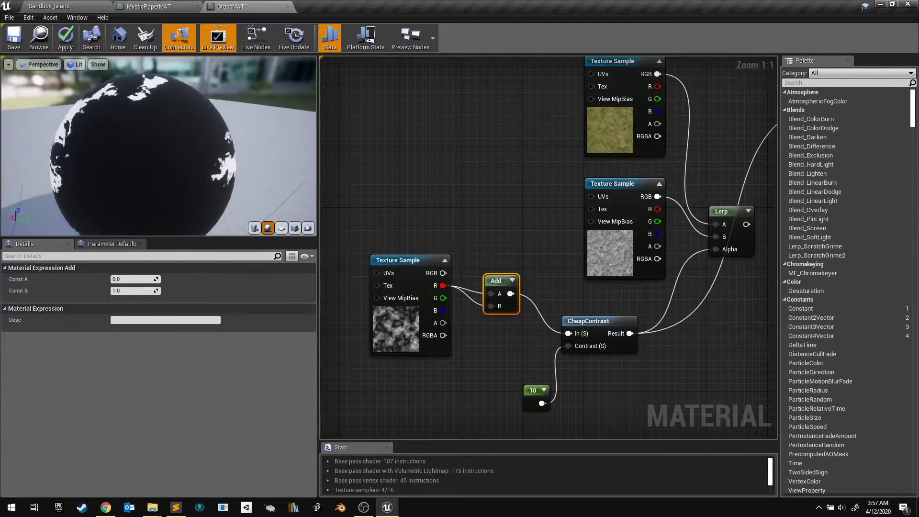
pyautogui.moveTo(192, 143)
pyautogui.mouseDown()
pyautogui.moveTo(96, 136)
pyautogui.moveTo(206, 139)
pyautogui.mouseUp()
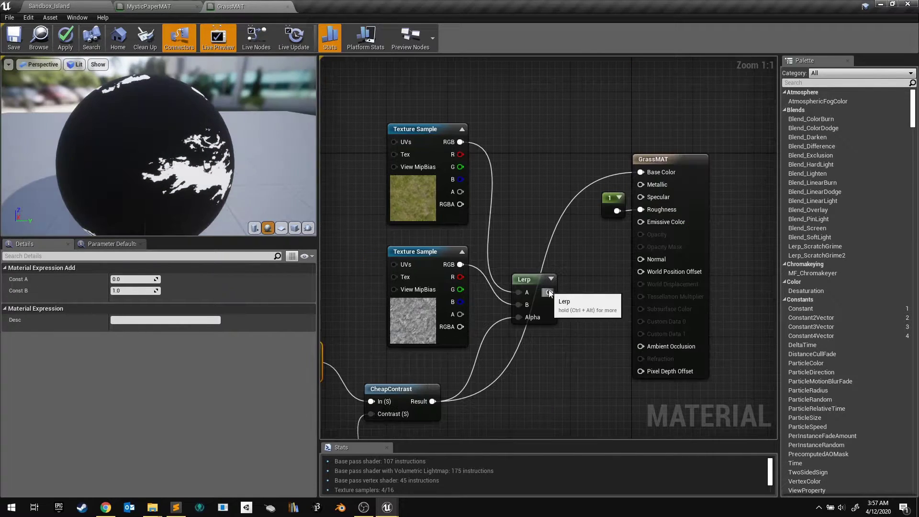
pyautogui.moveTo(549, 292); pyautogui.dragTo(640, 172)
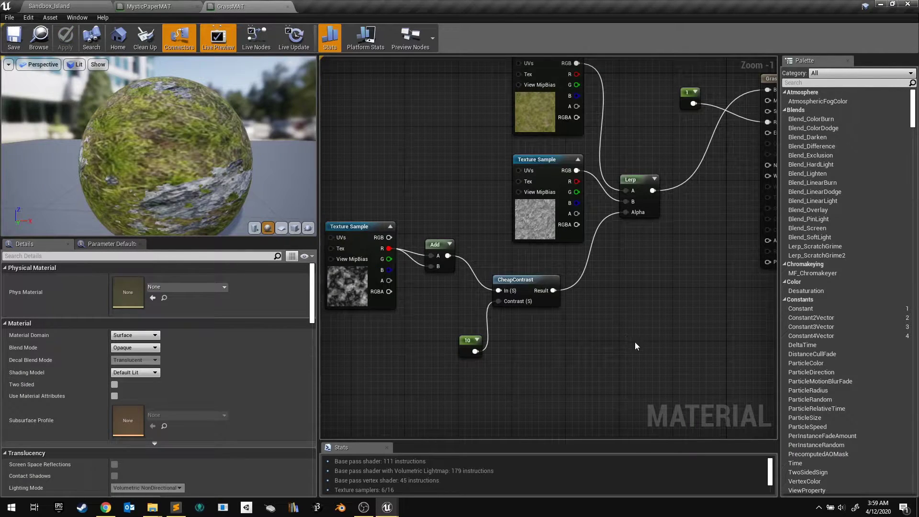
# Add a VertexColor node below the Lerp and connect it to the Lerp's Alpha input
pyautogui.rightClick(610, 342)
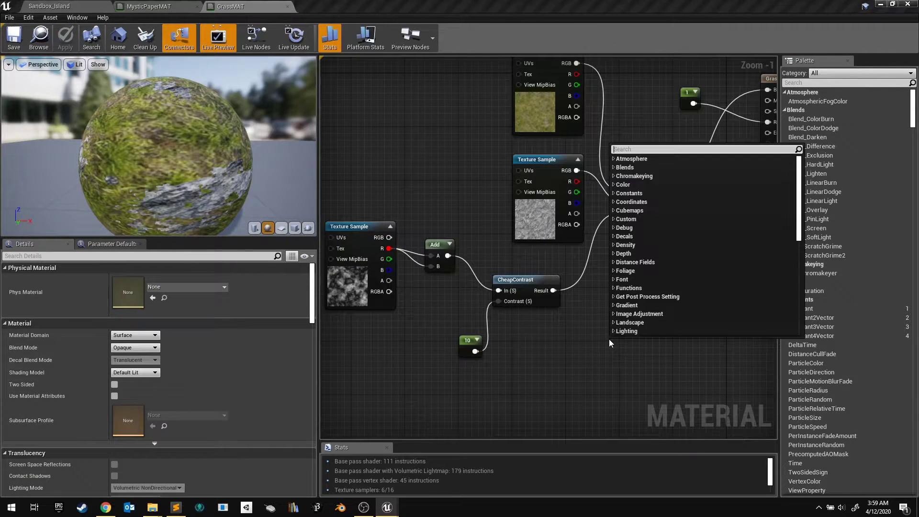
pyautogui.write('vertex')
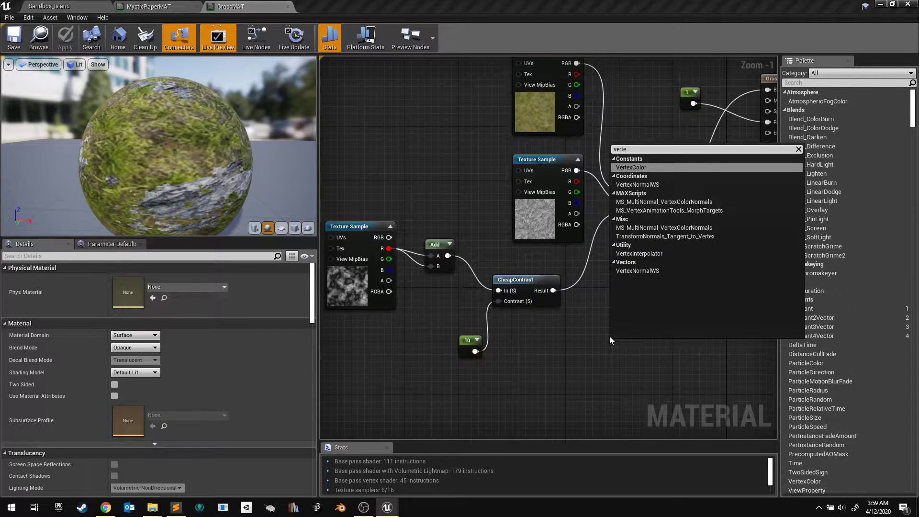
pyautogui.press('Return')
pyautogui.moveTo(628, 372); pyautogui.dragTo(624, 212)
pyautogui.moveTo(615, 324); pyautogui.dragTo(595, 331)
pyautogui.moveTo(642, 190); pyautogui.dragTo(682, 196)
pyautogui.moveTo(683, 319); pyautogui.dragTo(566, 331, button='right')
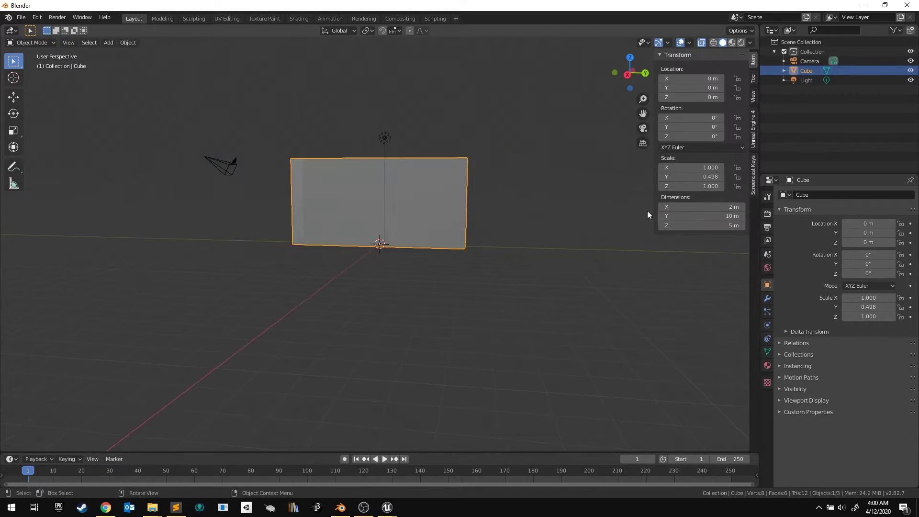
pyautogui.rightClick(419, 222)
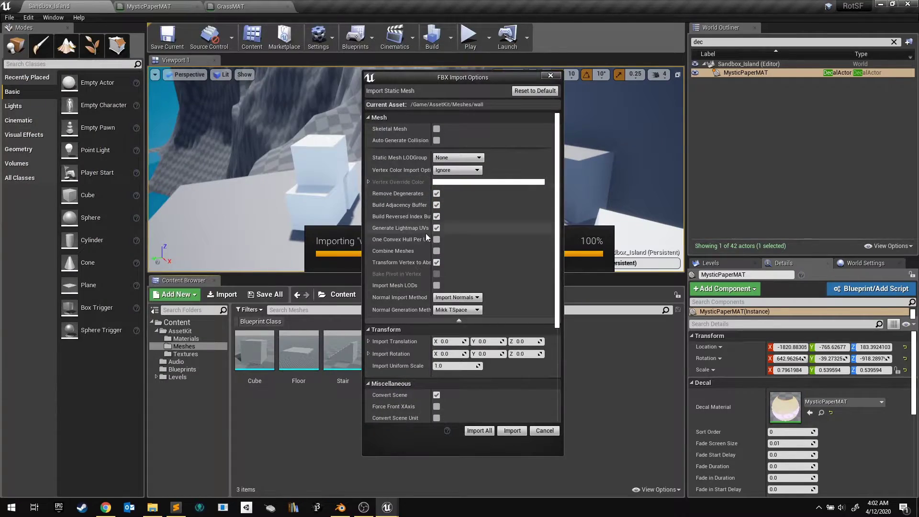
# Import the wall mesh with the material import method Do Not Create Material and place it in the level
pyautogui.click(406, 117)
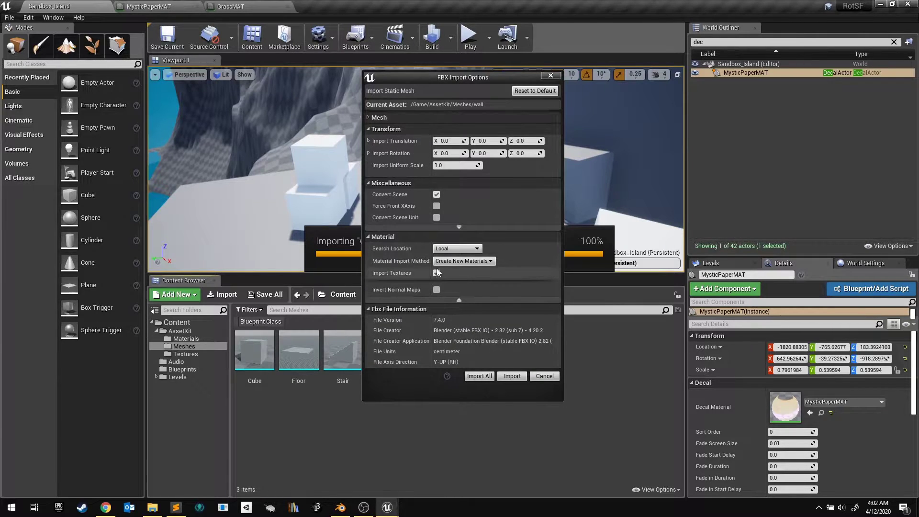
pyautogui.click(480, 261)
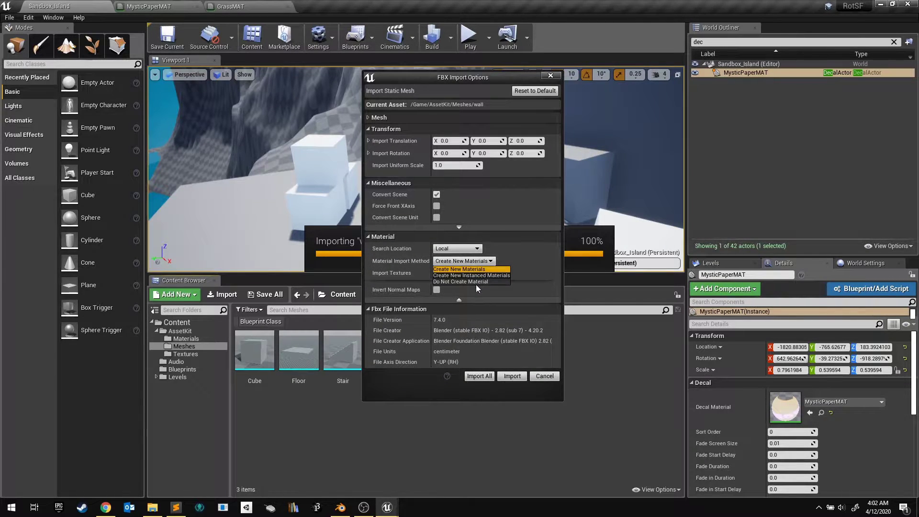
pyautogui.click(479, 283)
pyautogui.click(511, 376)
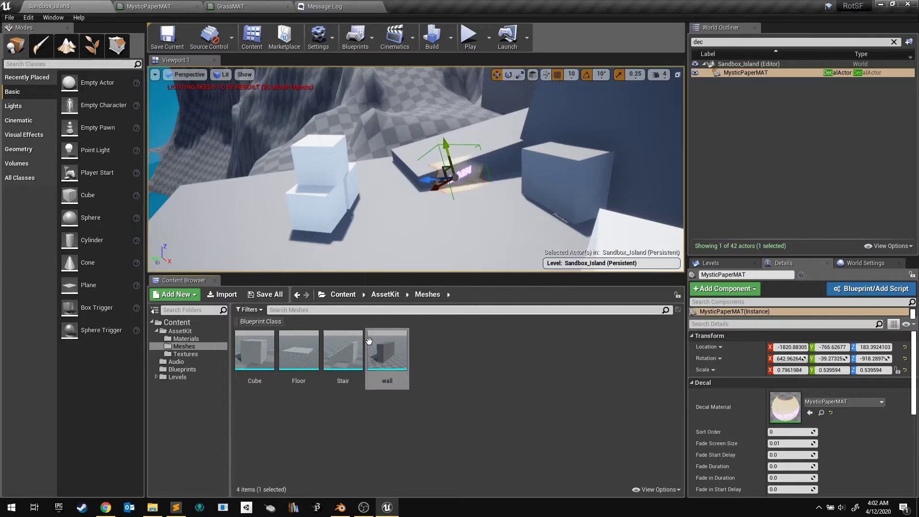
pyautogui.moveTo(394, 361); pyautogui.dragTo(488, 239)
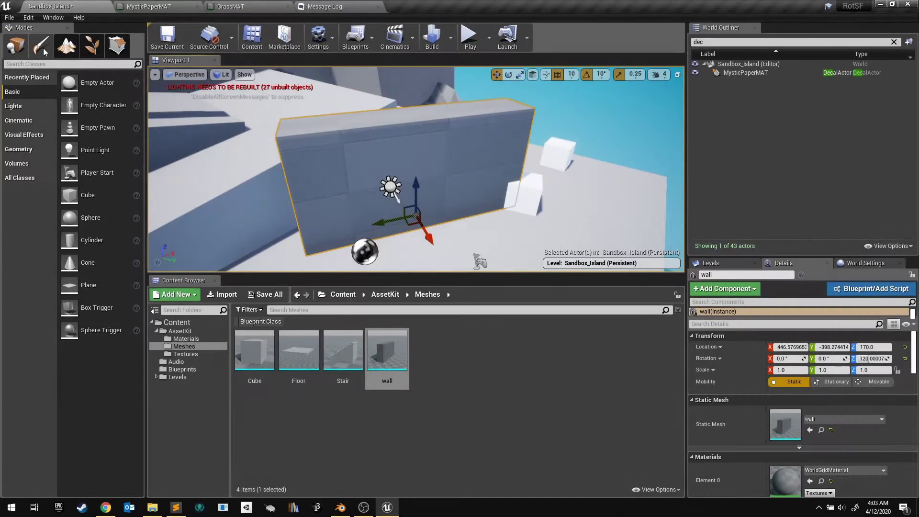
# Enter Mesh Paint mode for the wall and set the color view mode to RGB Channels
pyautogui.click(44, 45)
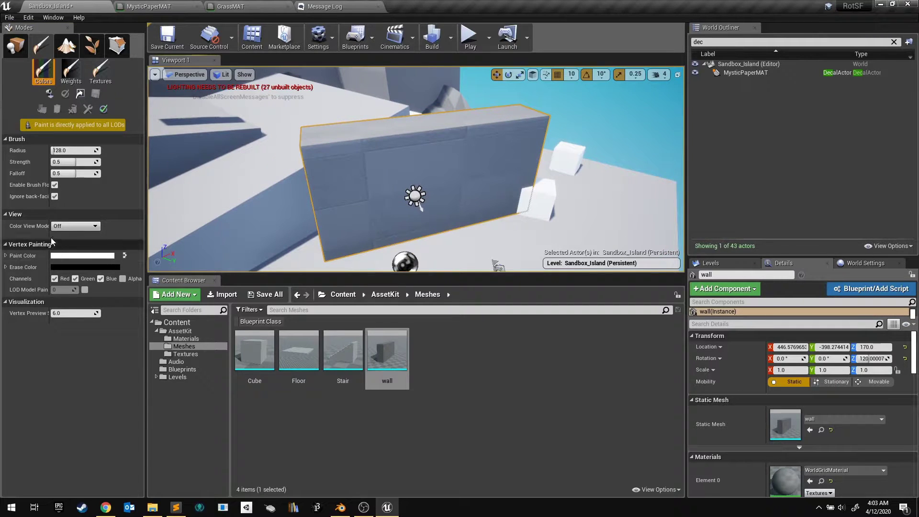
pyautogui.click(68, 229)
pyautogui.click(67, 240)
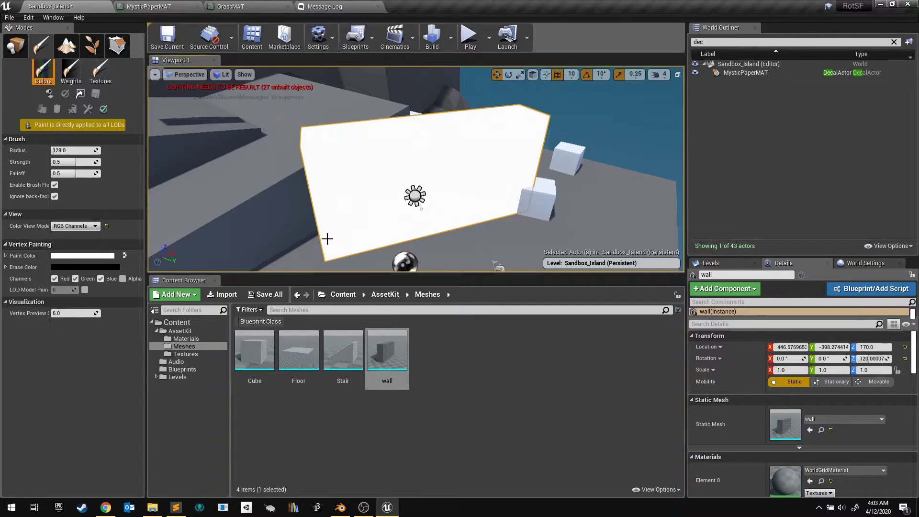
# Swap the paint color to black, make a test stroke on the wall, and fill the whole wall with black
pyautogui.moveTo(355, 211); pyautogui.dragTo(206, 215, button='right')
pyautogui.press('d')
pyautogui.moveTo(492, 80); pyautogui.dragTo(297, 225, button='right')
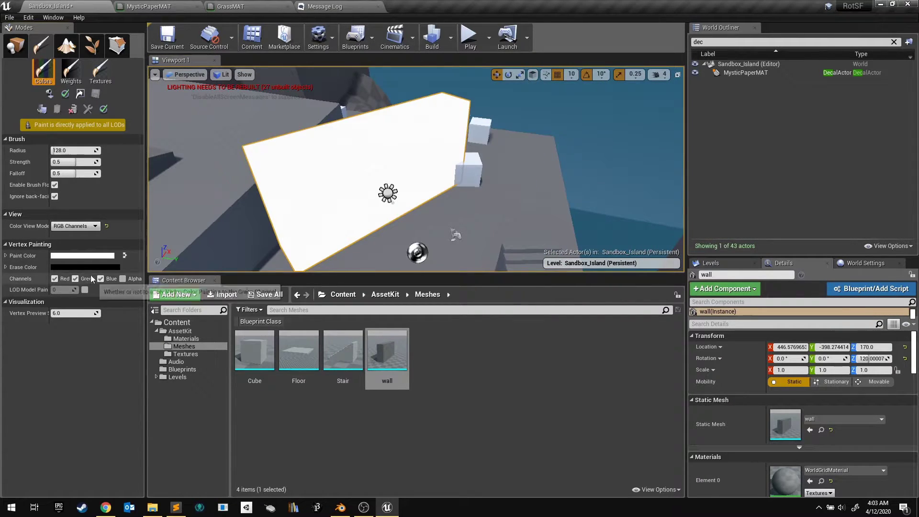
pyautogui.click(124, 255)
pyautogui.moveTo(326, 162); pyautogui.dragTo(321, 188)
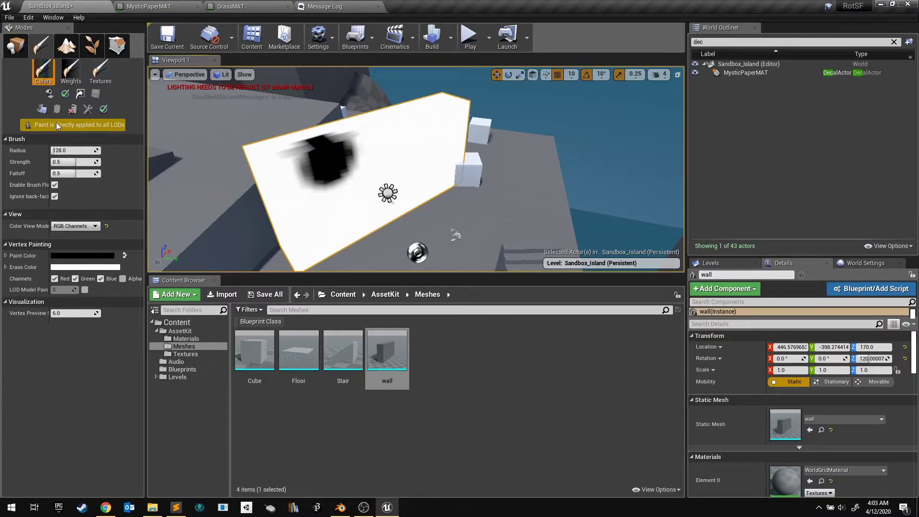
pyautogui.click(49, 93)
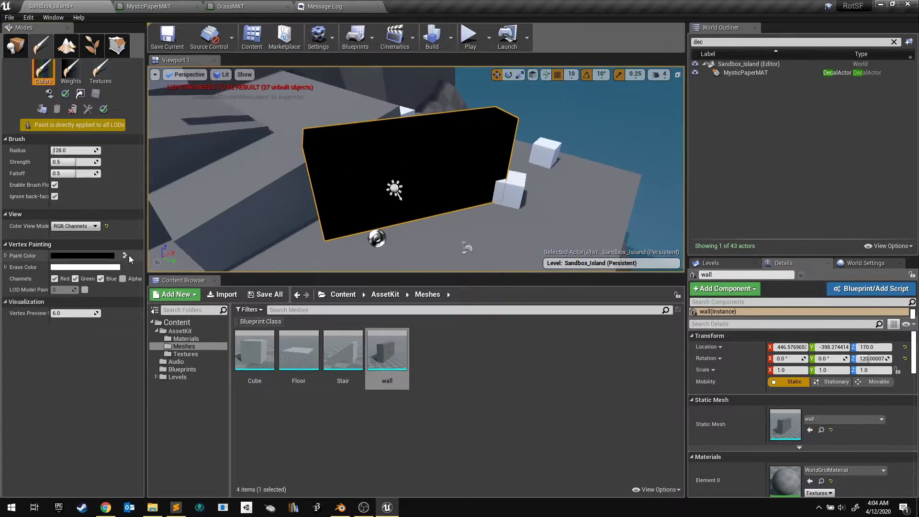
# Swap the paint color back to white and paint a wavy band across the wall in the red channel only
pyautogui.click(125, 256)
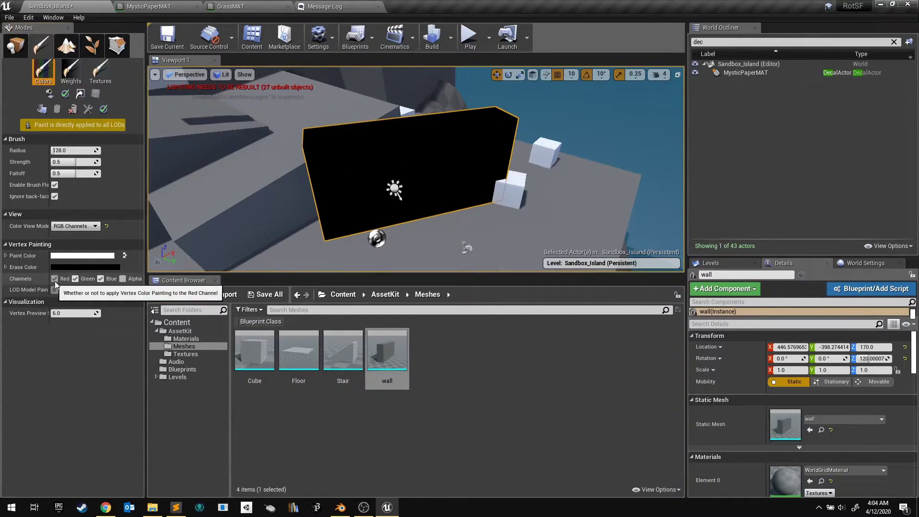
pyautogui.click(100, 279)
pyautogui.click(75, 279)
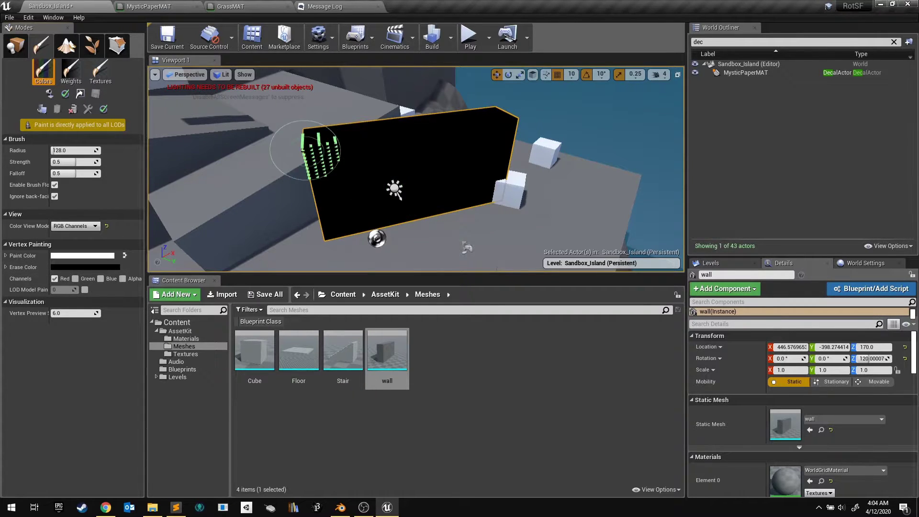
pyautogui.moveTo(355, 168)
pyautogui.mouseDown()
pyautogui.moveTo(410, 146)
pyautogui.moveTo(474, 154)
pyautogui.mouseUp()
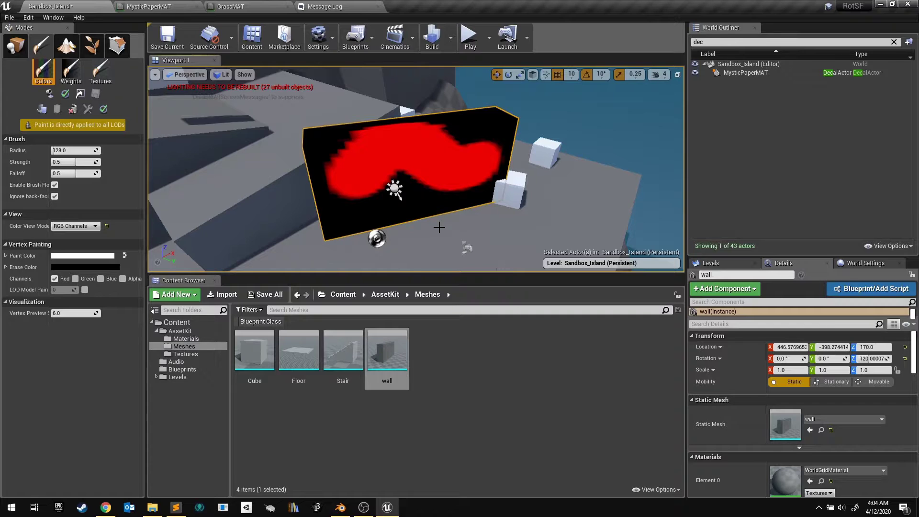
# Assign the GrassMAT material from the Materials folder to the wall
pyautogui.click(186, 338)
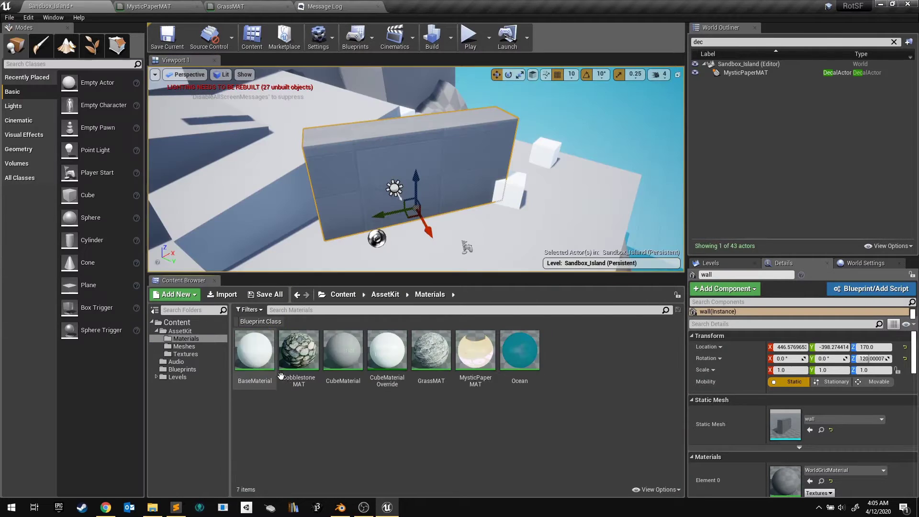
pyautogui.moveTo(437, 363); pyautogui.dragTo(508, 165)
pyautogui.scroll(3, 466, 190)
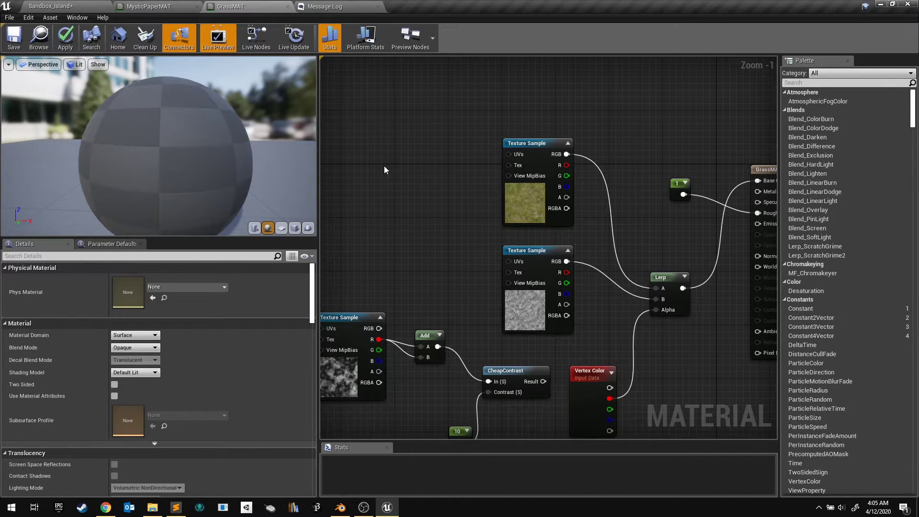
# Add a Texture Coordinate node to GrassMAT and connect it to the UVs of both the grass and rock texture samples
pyautogui.click(384, 166)
pyautogui.moveTo(424, 182); pyautogui.dragTo(508, 154)
pyautogui.moveTo(424, 183); pyautogui.dragTo(509, 262)
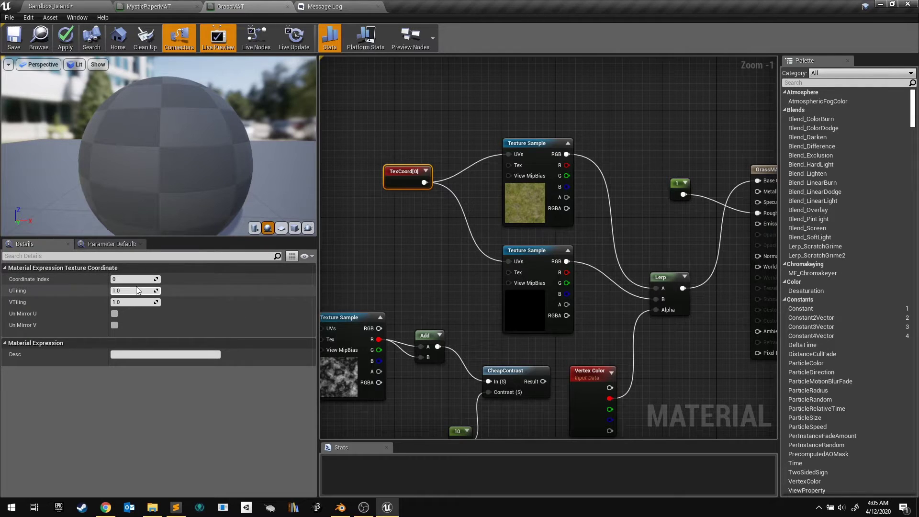
# Set the texture coordinate's UTiling and VTiling to 3 and apply the material changes
pyautogui.click(117, 291)
pyautogui.write('3')
pyautogui.press('Tab')
pyautogui.write('3')
pyautogui.press('Return')
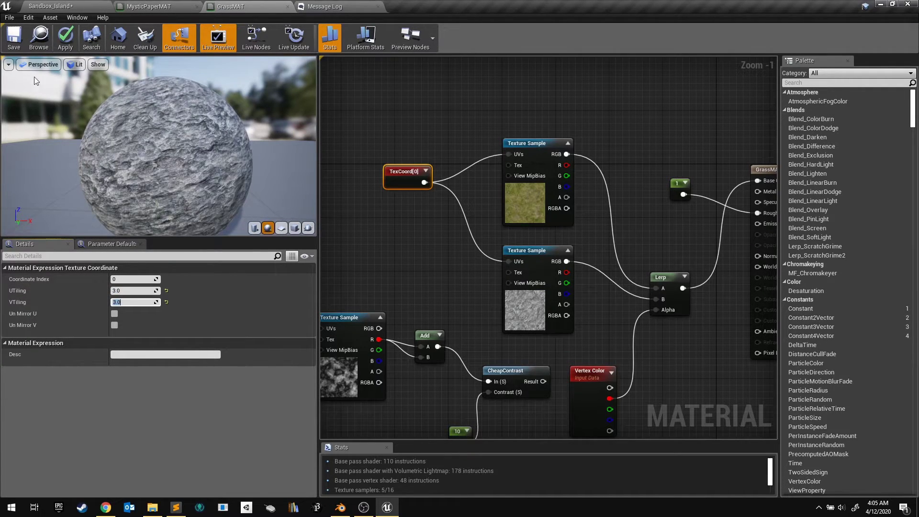
pyautogui.click(65, 38)
# Return to the level, set the color view mode to Off, and paint more rock patches across the grassy wall
pyautogui.click(50, 6)
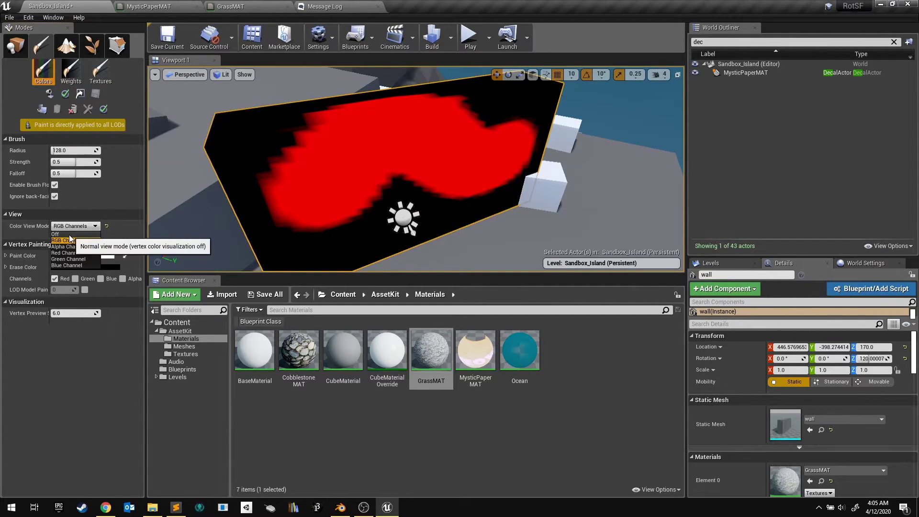
pyautogui.click(68, 234)
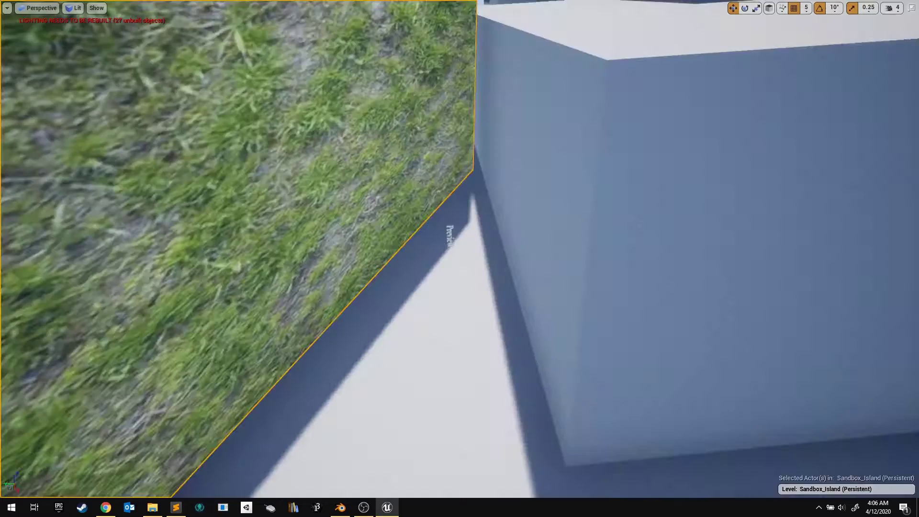
pyautogui.moveTo(471, 236); pyautogui.dragTo(450, 220, button='right')
pyautogui.moveTo(471, 236)
pyautogui.mouseDown()
pyautogui.moveTo(441, 199)
pyautogui.moveTo(227, 215)
pyautogui.moveTo(298, 358)
pyautogui.moveTo(221, 308)
pyautogui.mouseUp()
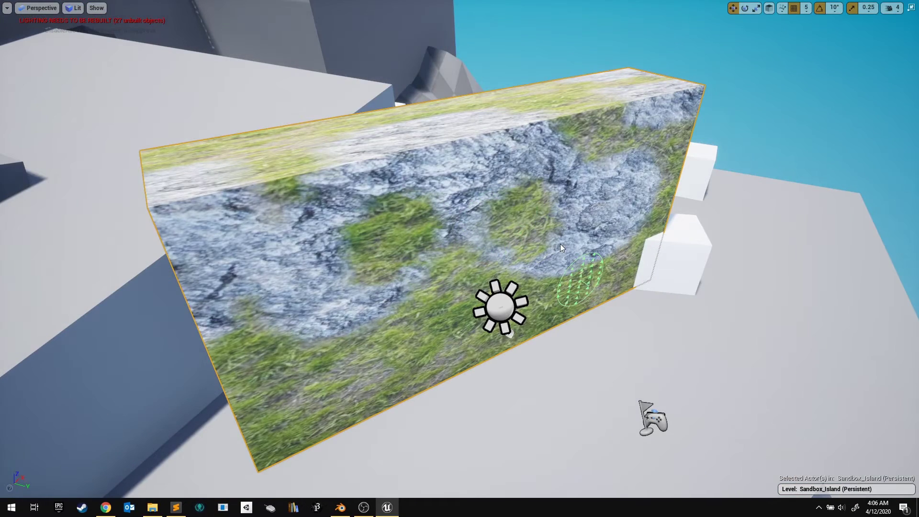
pyautogui.moveTo(384, 190)
pyautogui.mouseDown()
pyautogui.moveTo(211, 252)
pyautogui.moveTo(352, 206)
pyautogui.moveTo(437, 314)
pyautogui.moveTo(615, 265)
pyautogui.mouseUp()
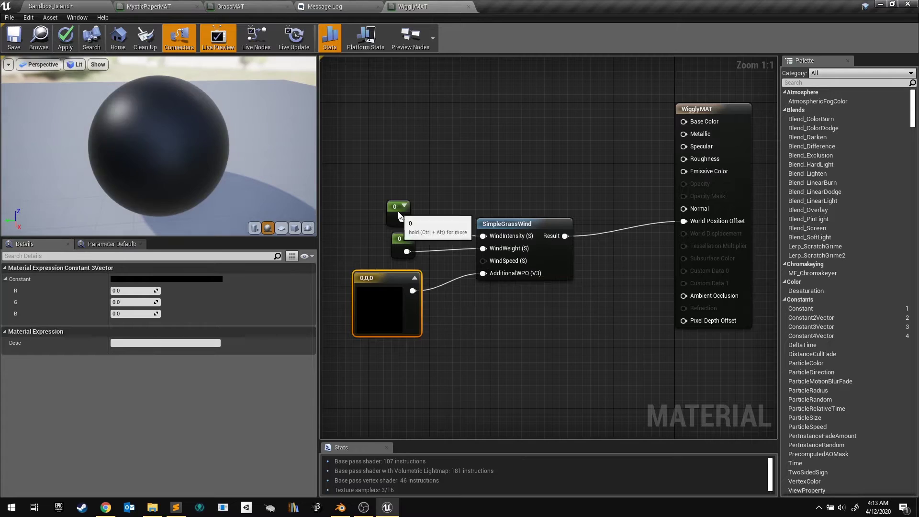
# Open a WigglyMAT constant value for editing, and paint white in the red channel on the upper part of the stair mesh
pyautogui.click(139, 278)
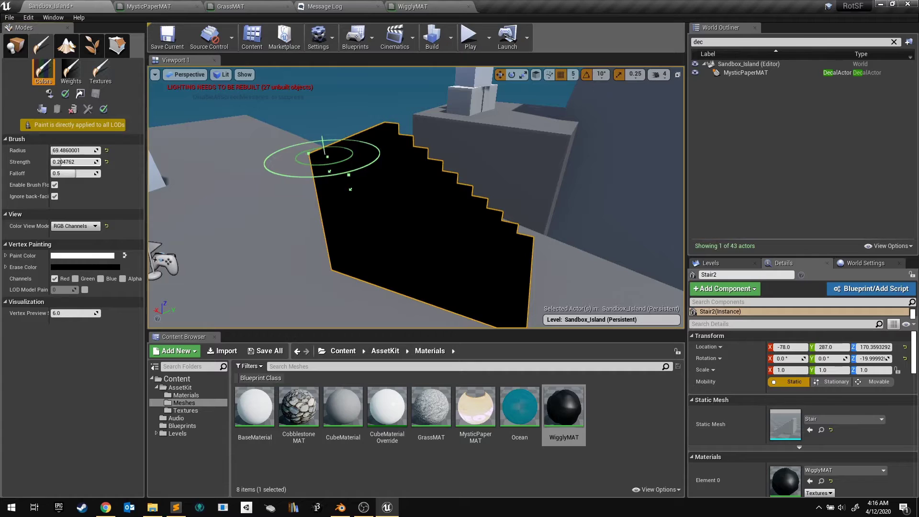
pyautogui.moveTo(330, 152)
pyautogui.mouseDown()
pyautogui.moveTo(361, 146)
pyautogui.moveTo(418, 155)
pyautogui.moveTo(379, 197)
pyautogui.mouseUp()
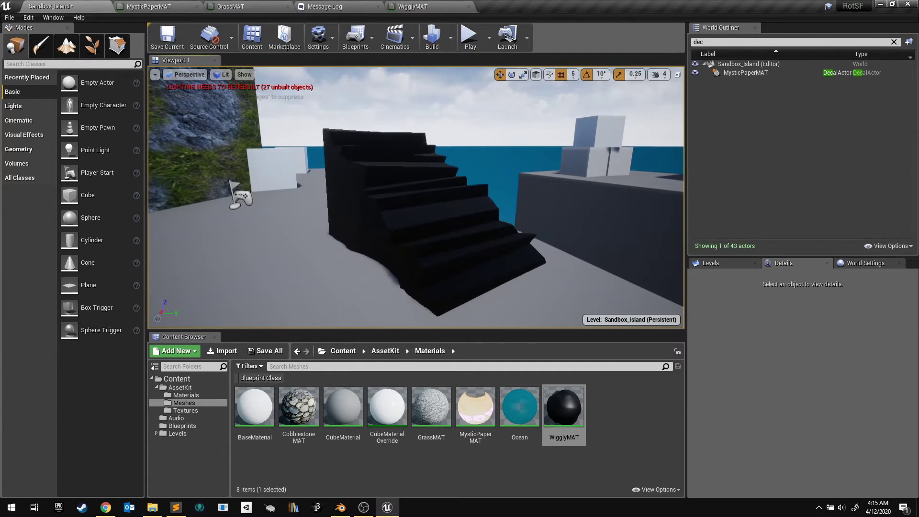
pyautogui.click(414, 220)
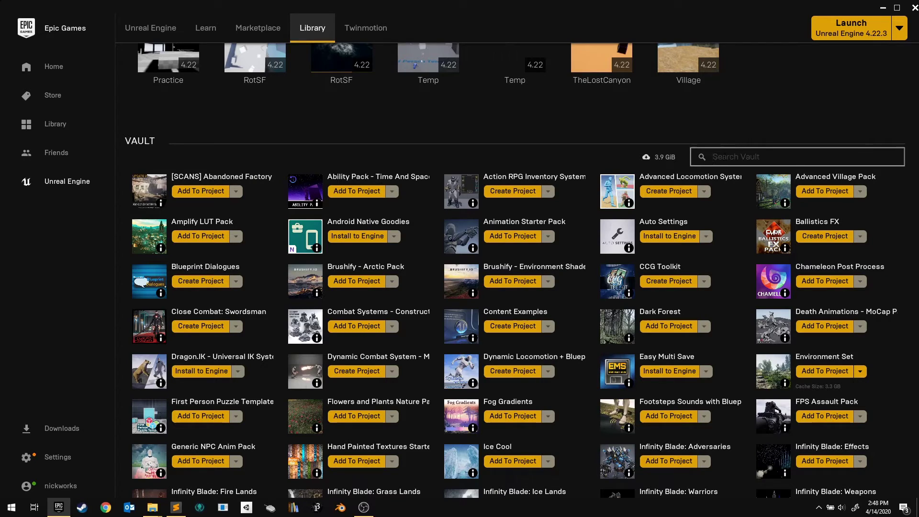
# Search the Epic Games Launcher vault for water and look at the Water Materials pack
pyautogui.write('water')
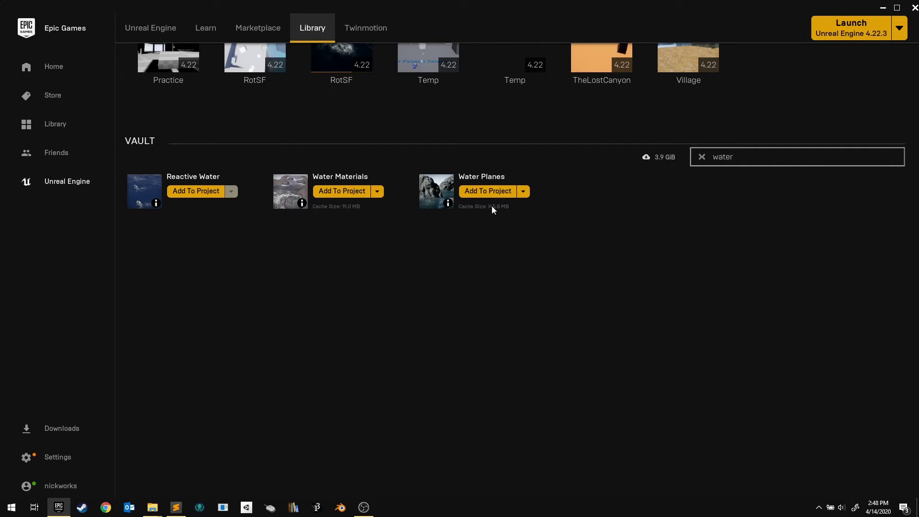
pyautogui.click(357, 201)
pyautogui.scroll(-3, 365, 201)
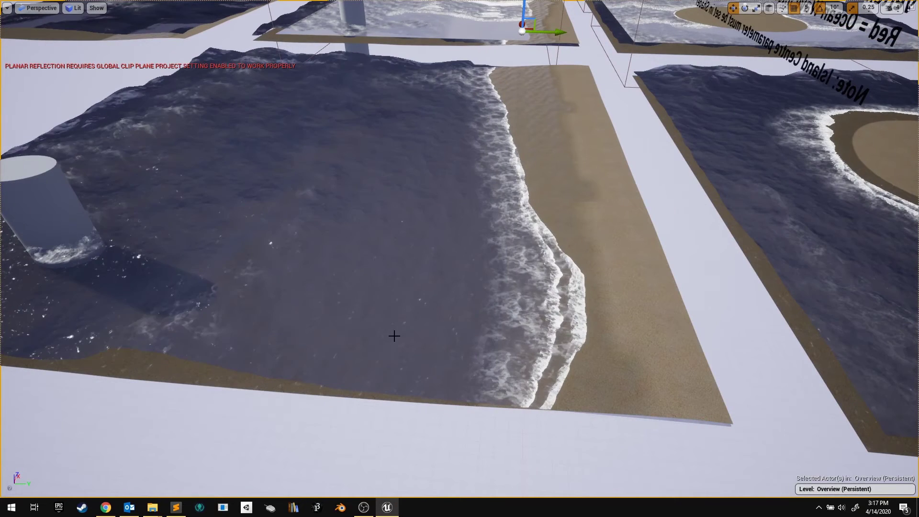
# Select two adjacent ocean water planes at the beach in the Overview level and enter Mesh Paint mode
pyautogui.click(383, 320)
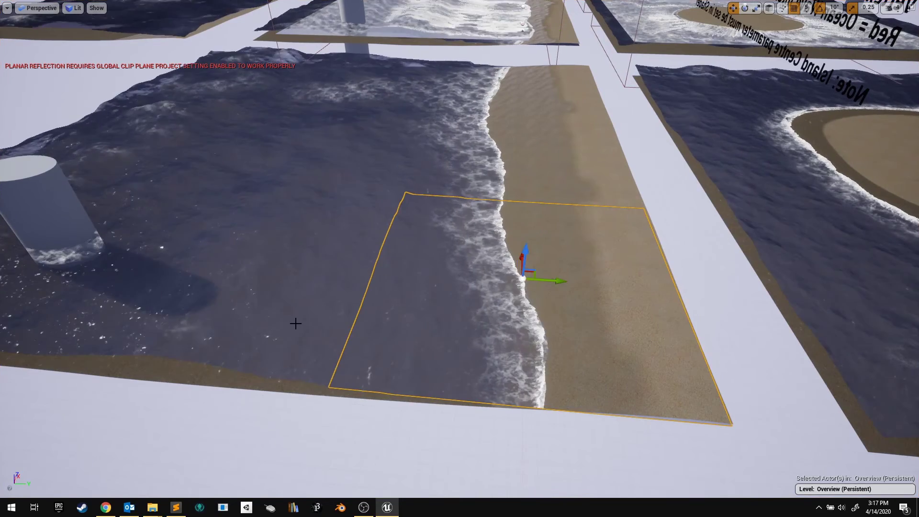
pyautogui.keyDown('ctrl'); pyautogui.click(297, 321); pyautogui.keyUp('ctrl')
pyautogui.press('F11')
pyautogui.hotkey('shift', '2')
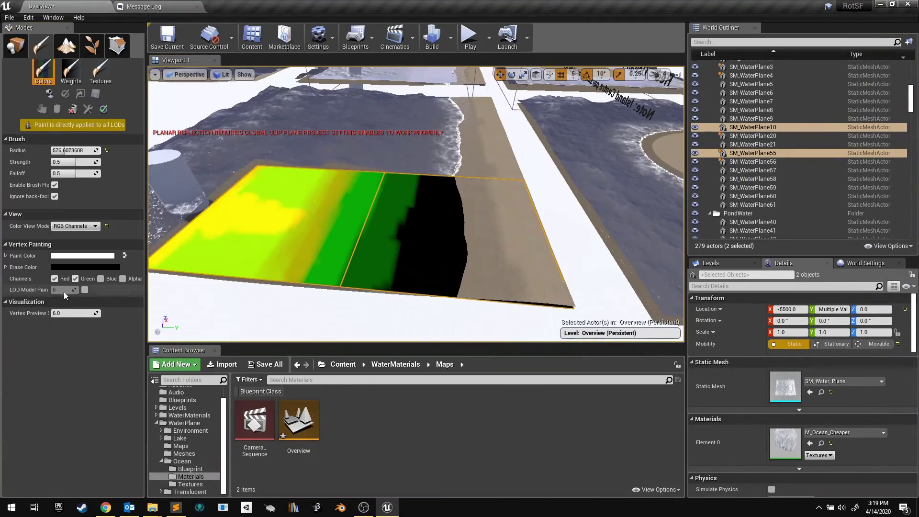
# Examine the vertex colors of the two water planes in the Red Channel view and in the Green Channel view
pyautogui.click(64, 225)
pyautogui.click(71, 253)
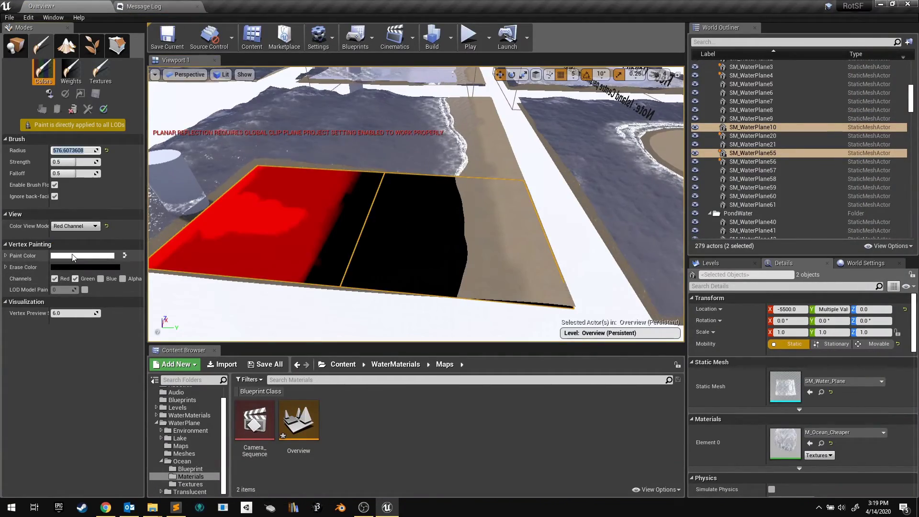
pyautogui.click(75, 225)
pyautogui.click(71, 259)
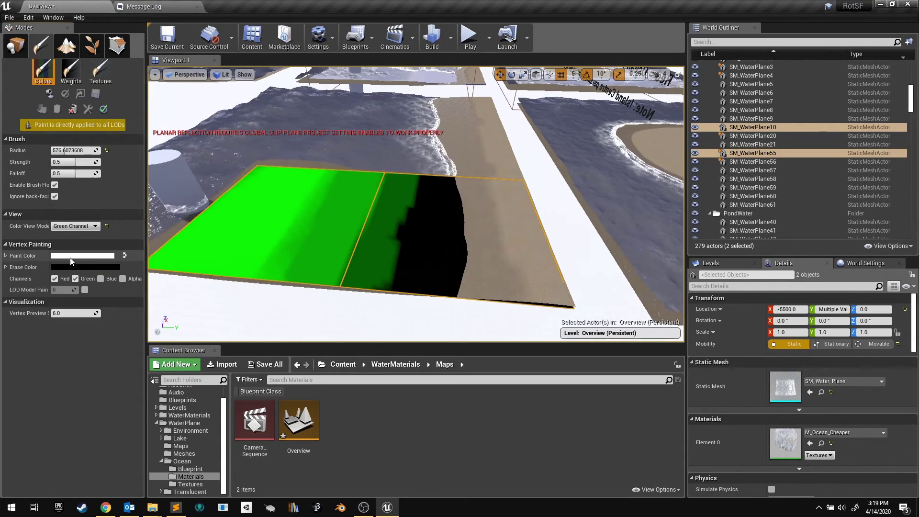